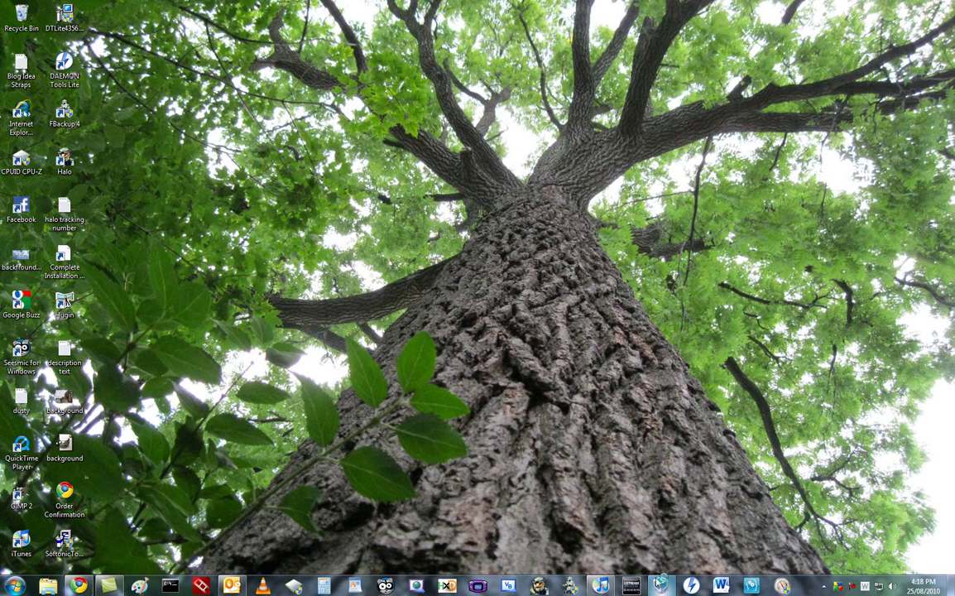
# - Open VirtualBox, ignore the inaccessible-media warning and start the Linux Mint 9 Fluxbox RC VM
pyautogui.click(660, 585)
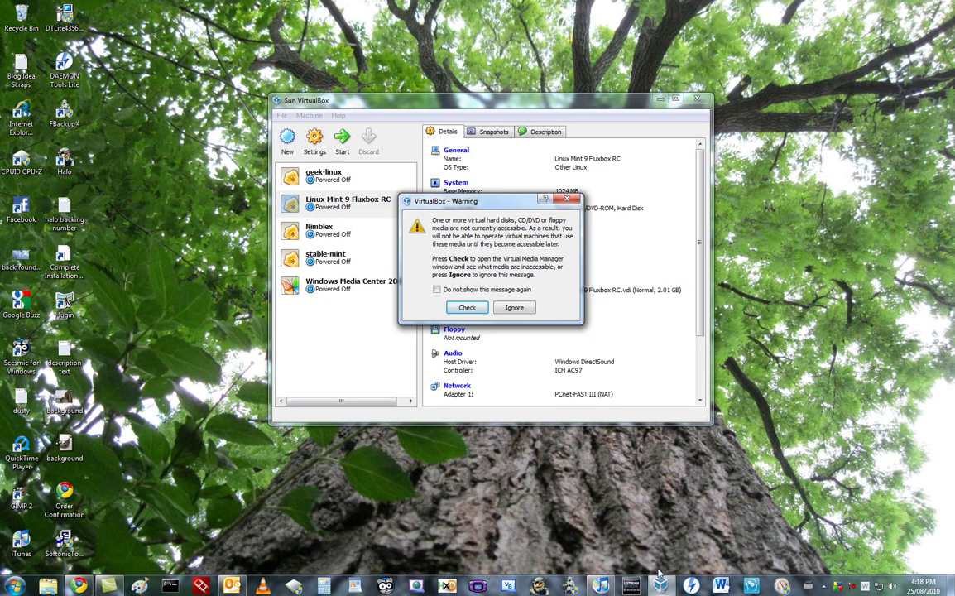
pyautogui.click(491, 293)
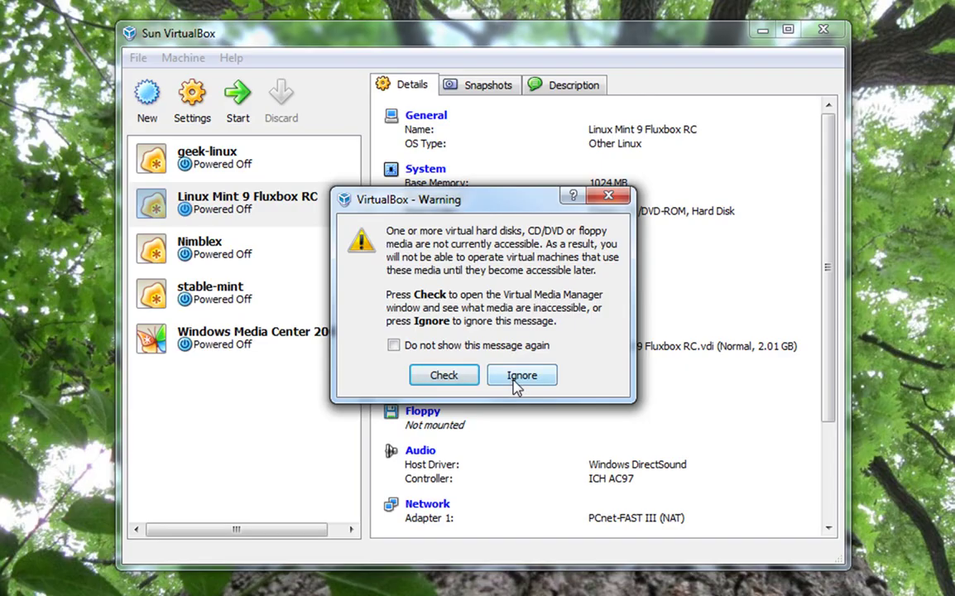
pyautogui.click(509, 307)
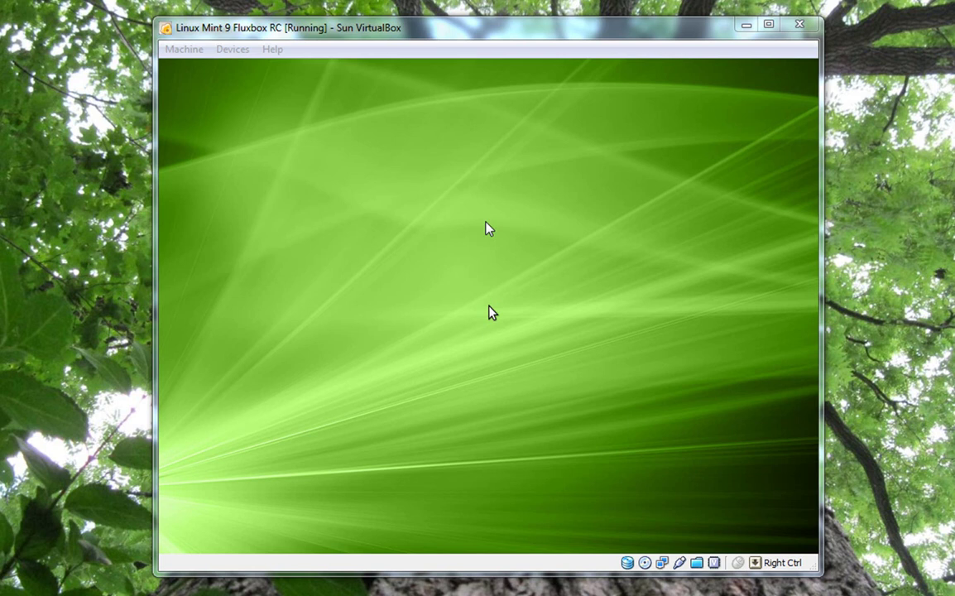
# - Capture the mouse in the VM, wait for the Fluxbox desktop, then view and close the root menu
pyautogui.click(488, 229)
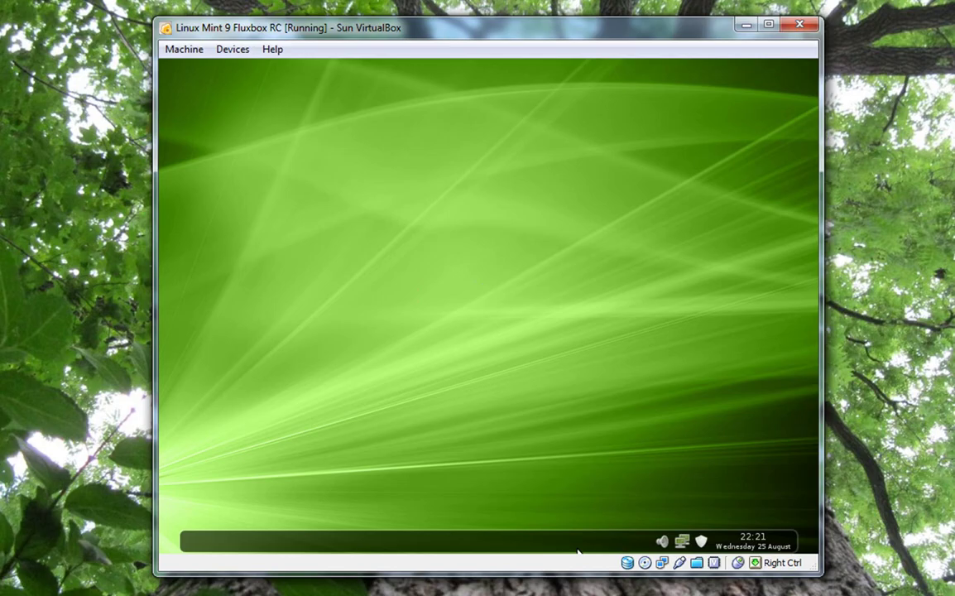
pyautogui.rightClick(421, 247)
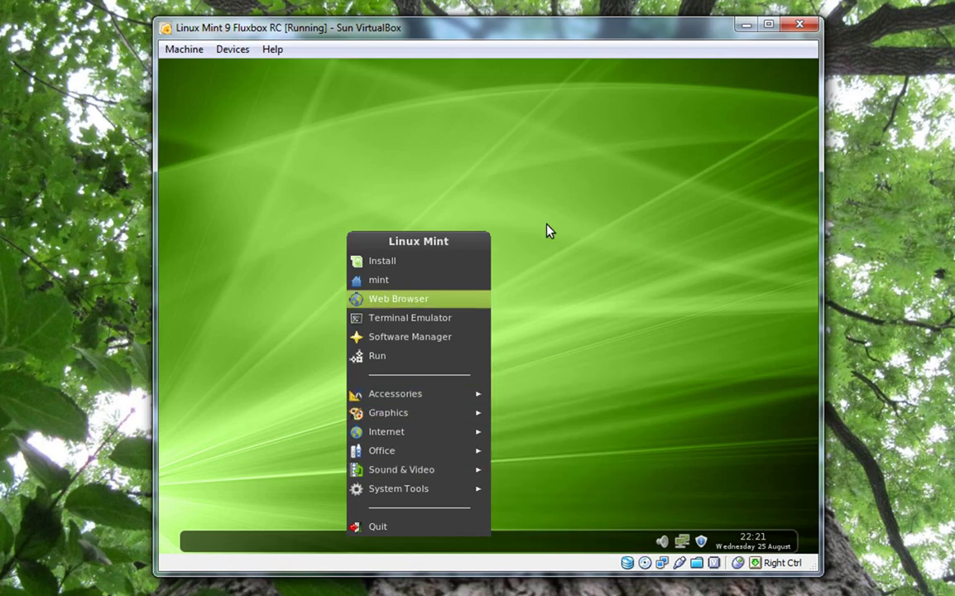
pyautogui.click(571, 205)
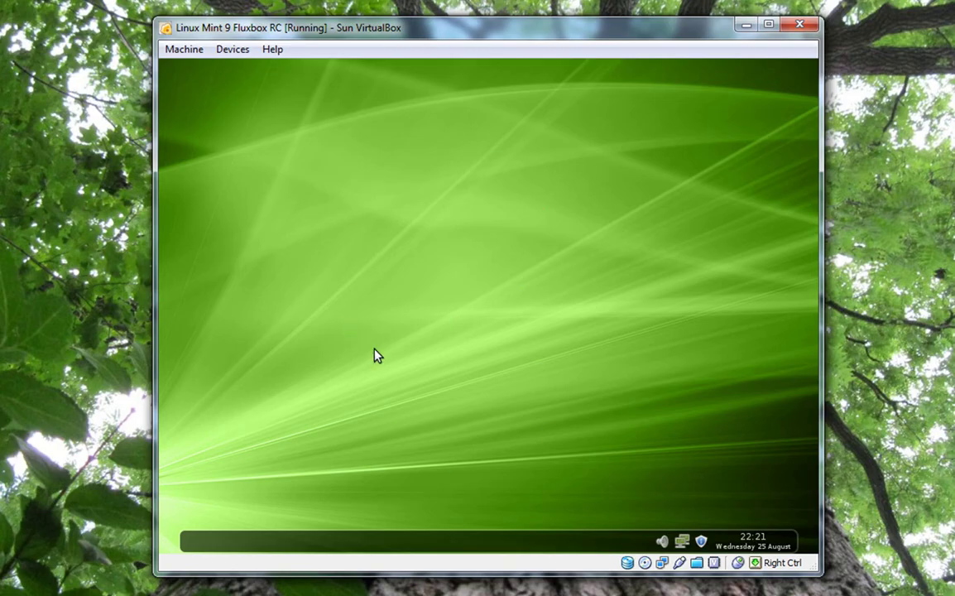
# - Launch Install from the desktop root menu and choose English as the installation language
pyautogui.rightClick(455, 209)
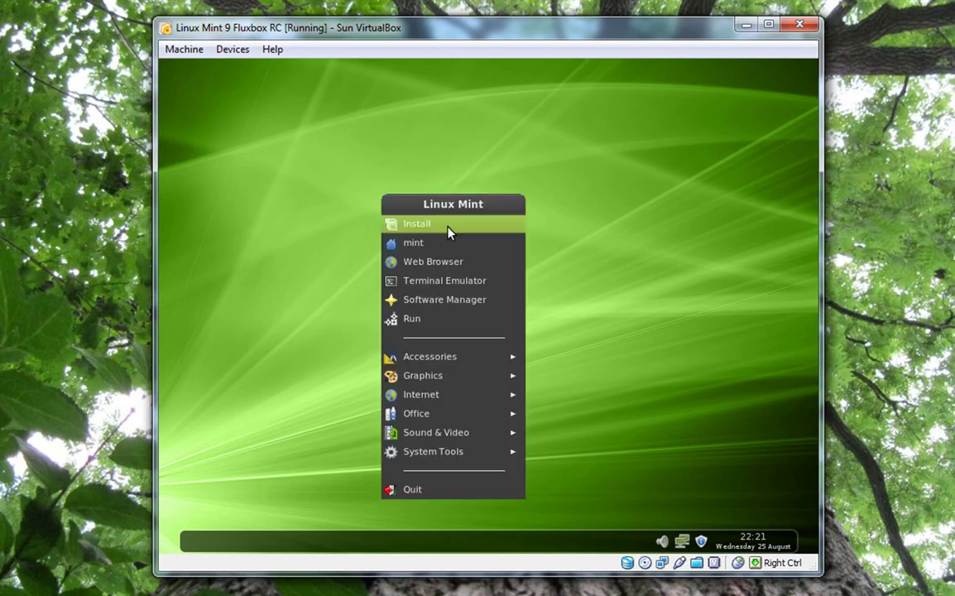
pyautogui.click(447, 233)
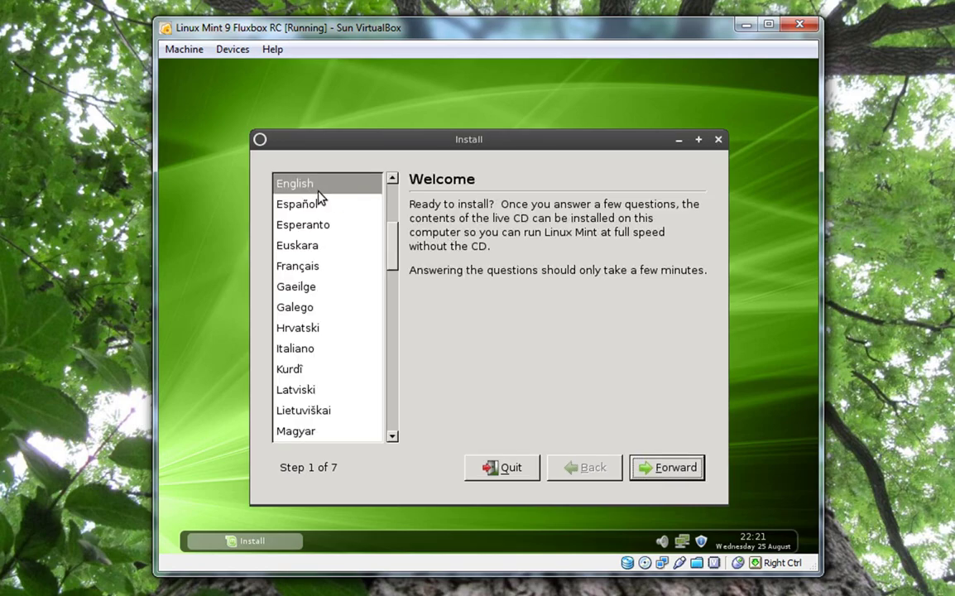
pyautogui.click(312, 183)
pyautogui.click(672, 478)
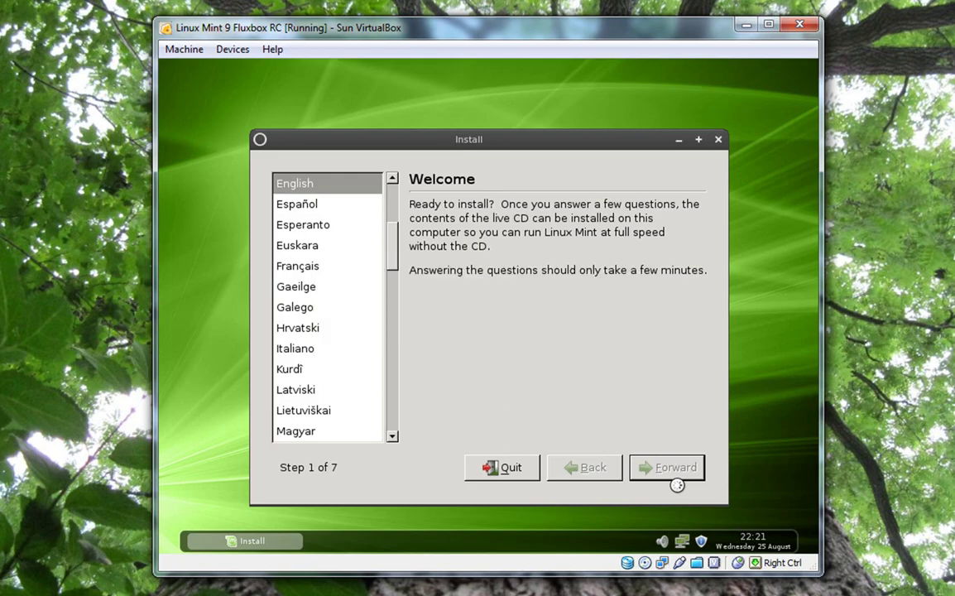
# - Accept the Canada (Edmonton) time zone, USA keyboard layout and erase-entire-disk partitioning
pyautogui.click(677, 480)
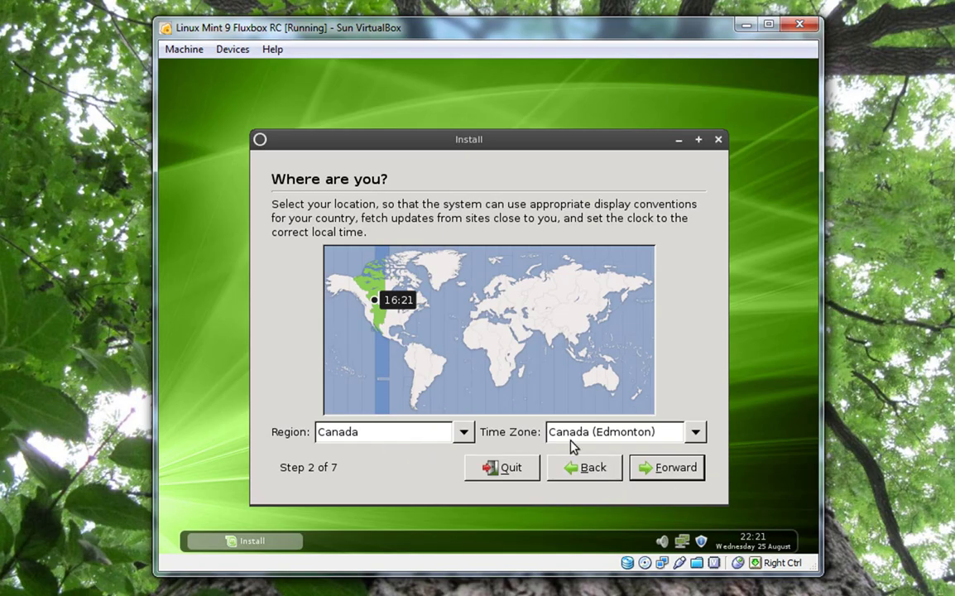
pyautogui.click(683, 472)
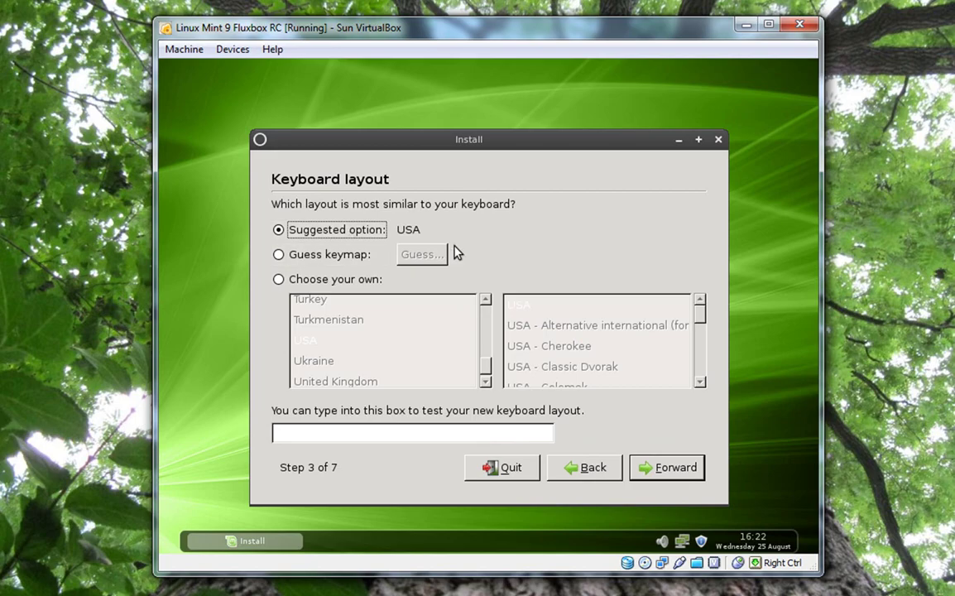
pyautogui.click(653, 468)
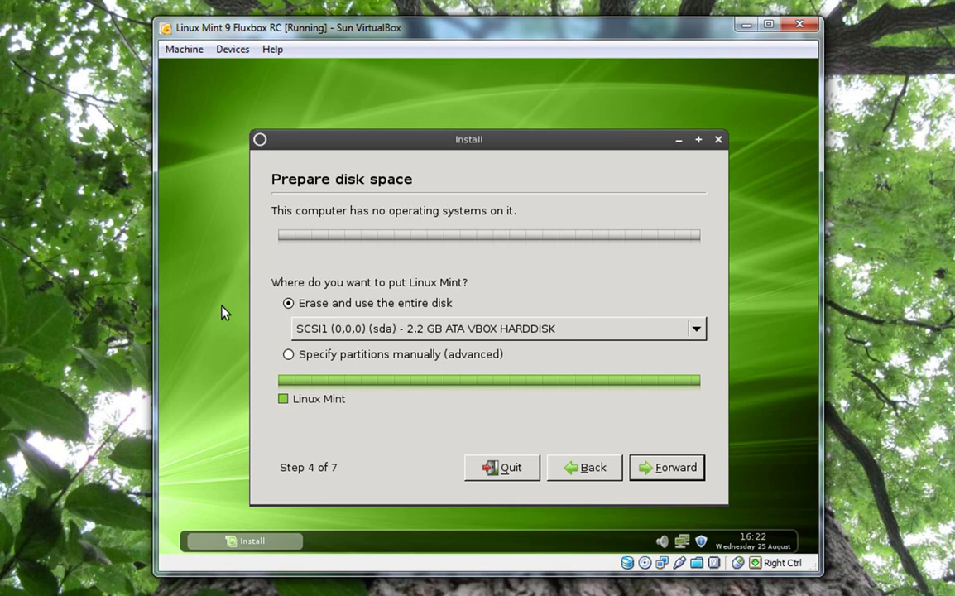
pyautogui.click(666, 469)
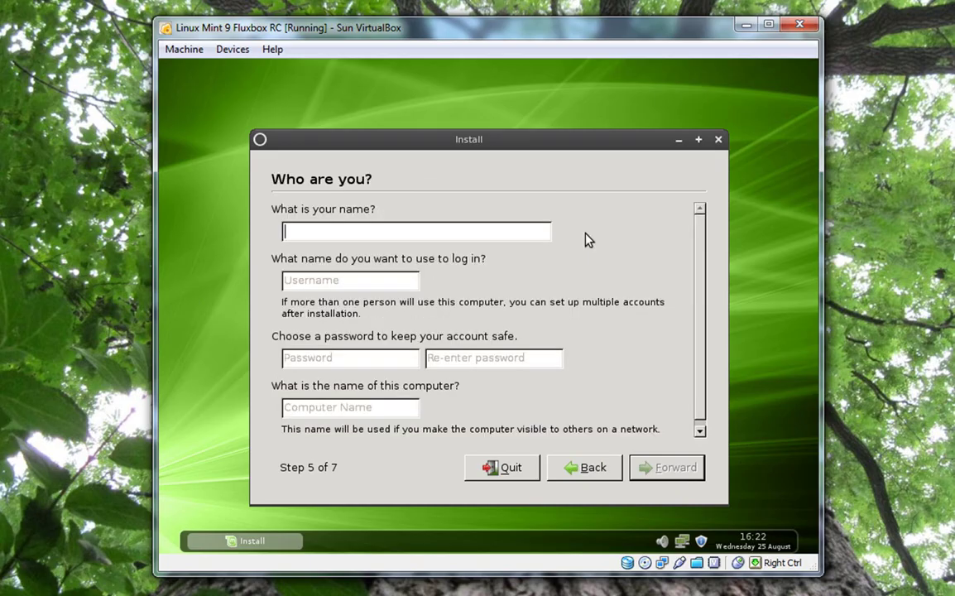
# - Enter the user's full name, then type the account password and its confirmation
pyautogui.write('Chadf')
pyautogui.press('BackSpace')
pyautogui.write('T')
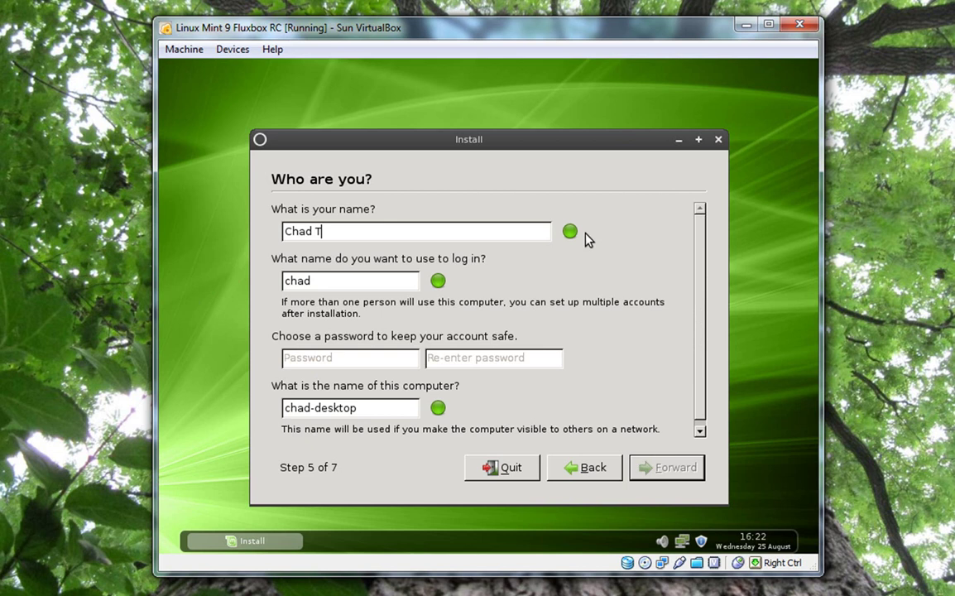
pyautogui.write('hompson')
pyautogui.click(331, 365)
pyautogui.write('*********')
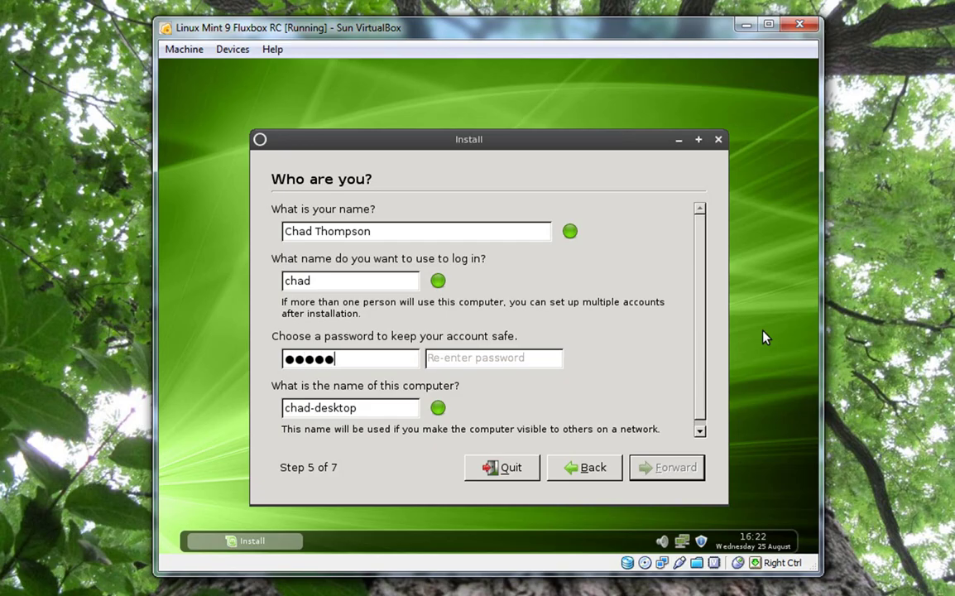
pyautogui.write('*******')
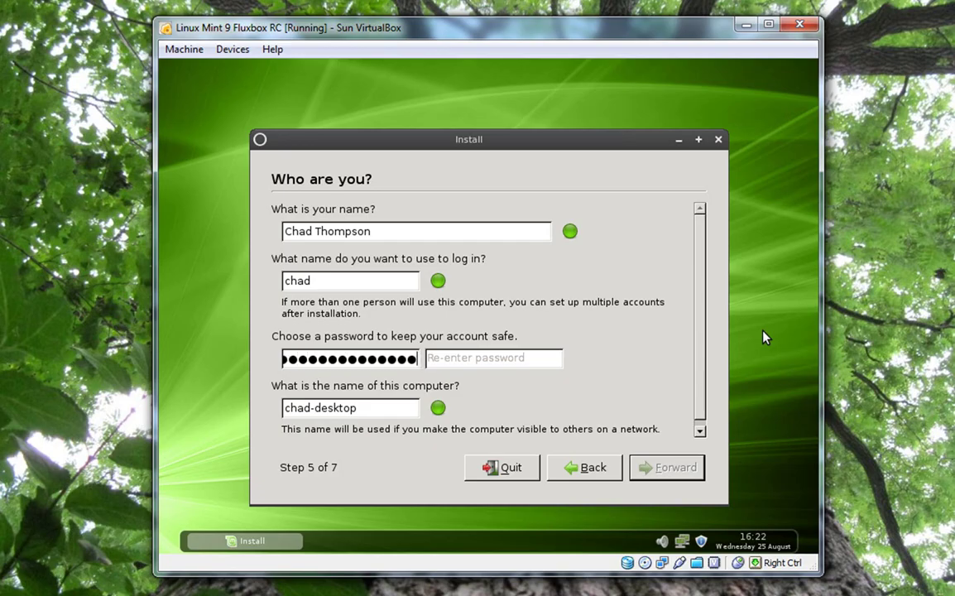
pyautogui.press('Tab')
pyautogui.write('************')
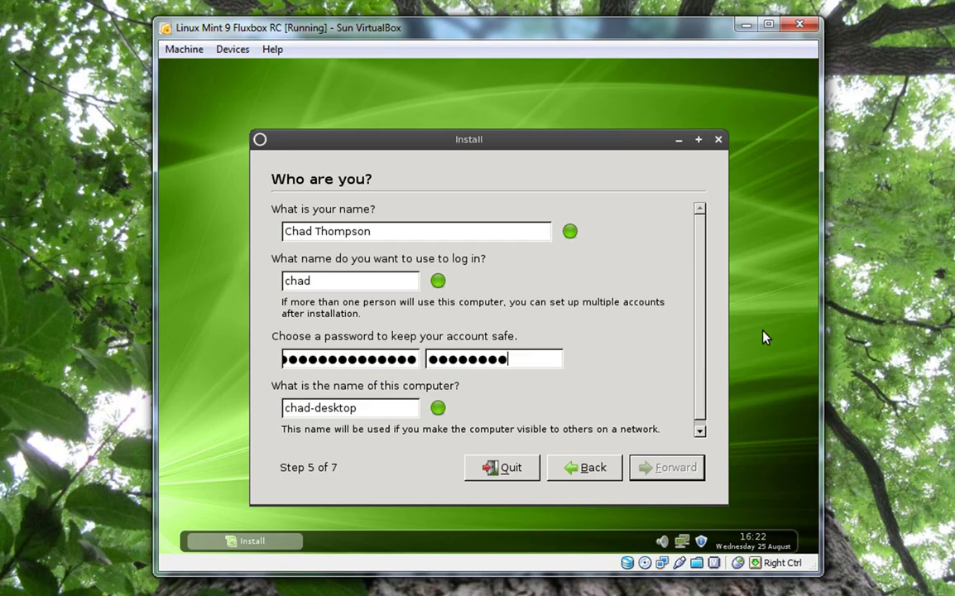
pyautogui.write('****')
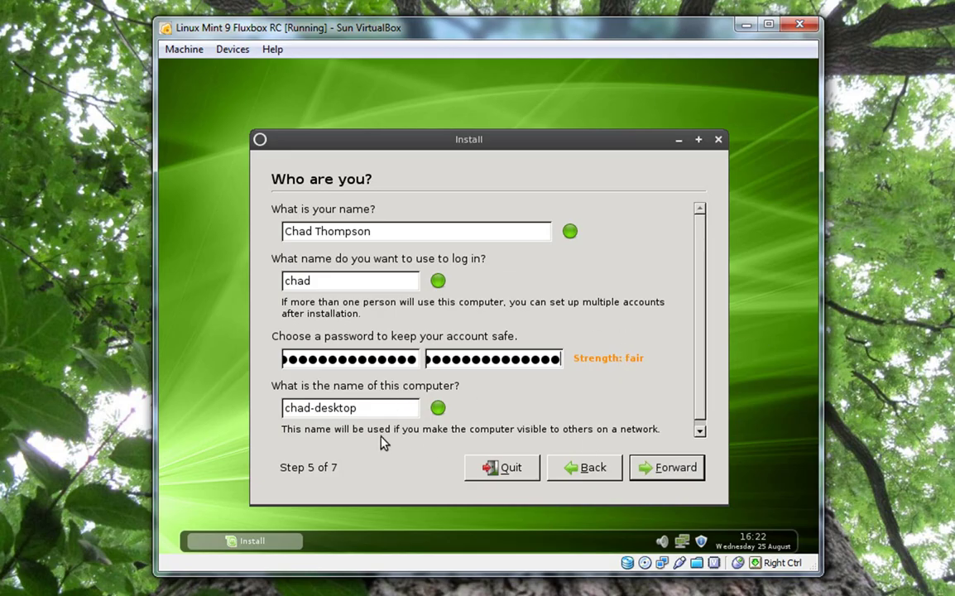
# - Submit the account details, review the Ready to install summary and start the installation
pyautogui.click(673, 471)
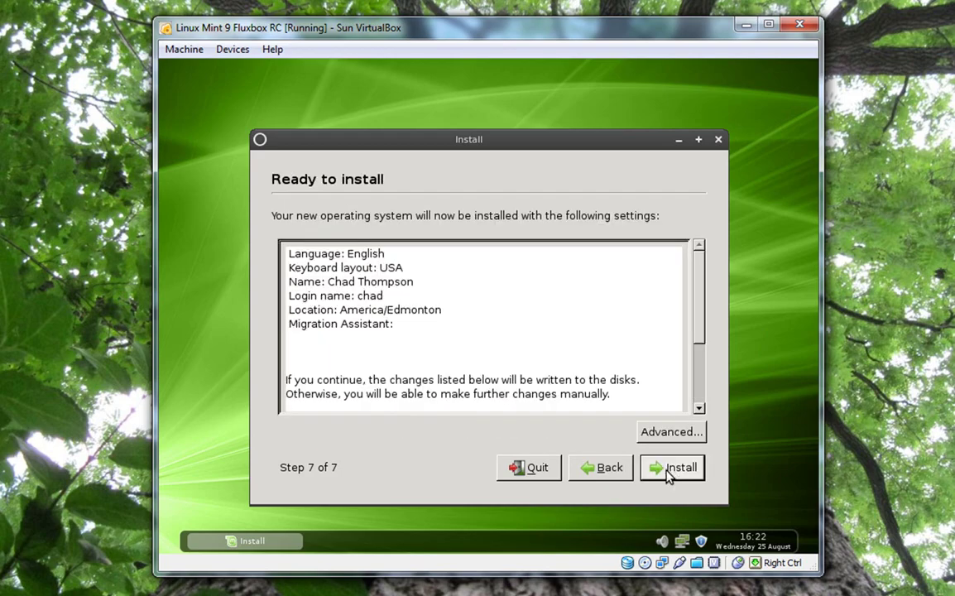
pyautogui.moveTo(697, 265)
pyautogui.mouseDown()
pyautogui.moveTo(684, 347)
pyautogui.moveTo(697, 266)
pyautogui.mouseUp()
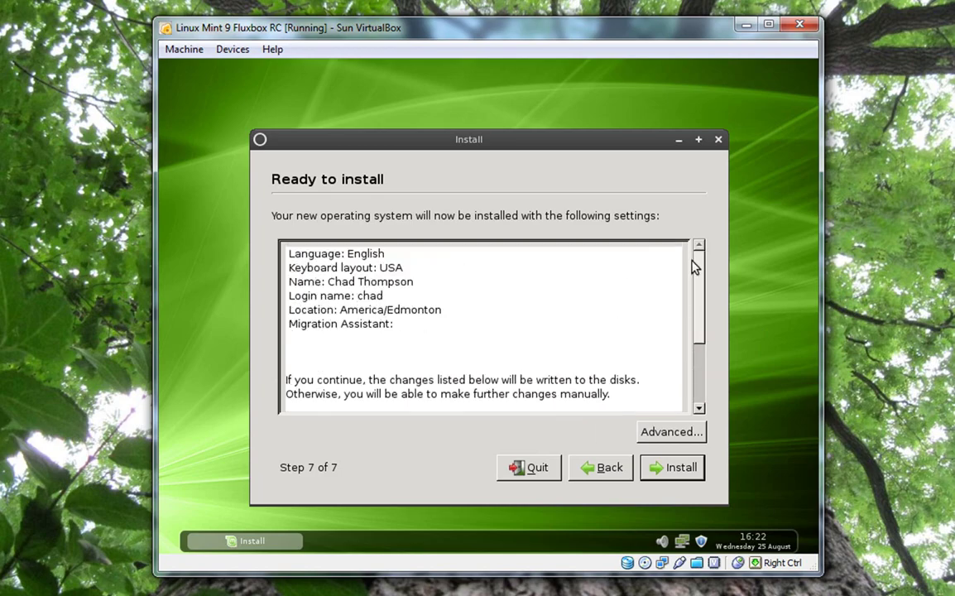
pyautogui.click(678, 470)
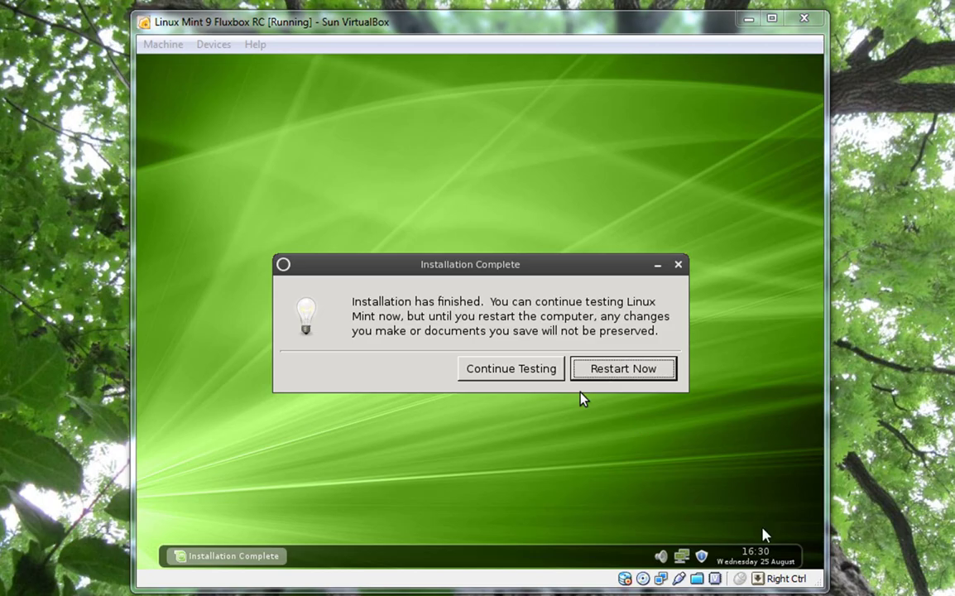
# - Restart the VM from the Installation Complete dialog with Restart Now
pyautogui.click(688, 470)
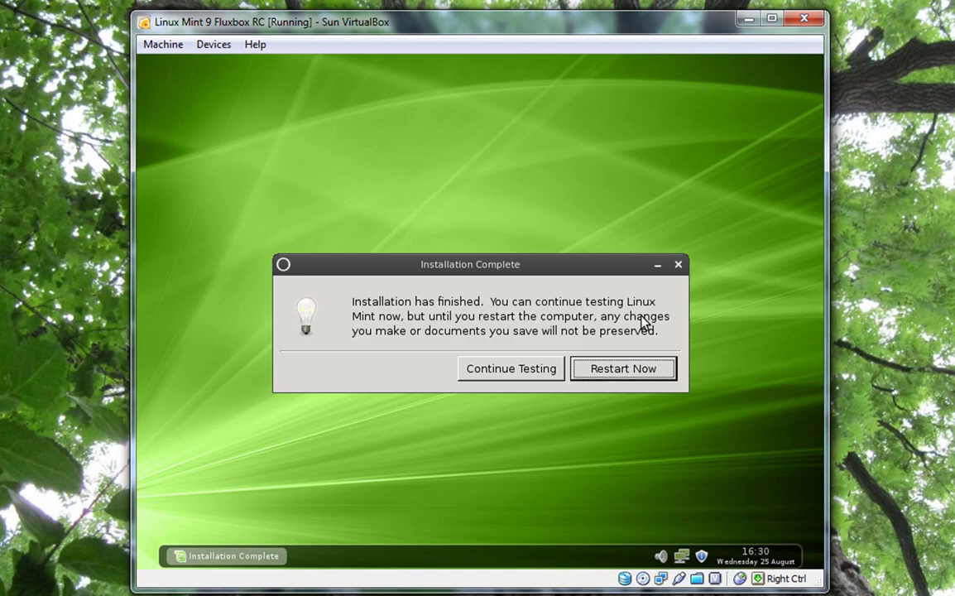
pyautogui.click(602, 374)
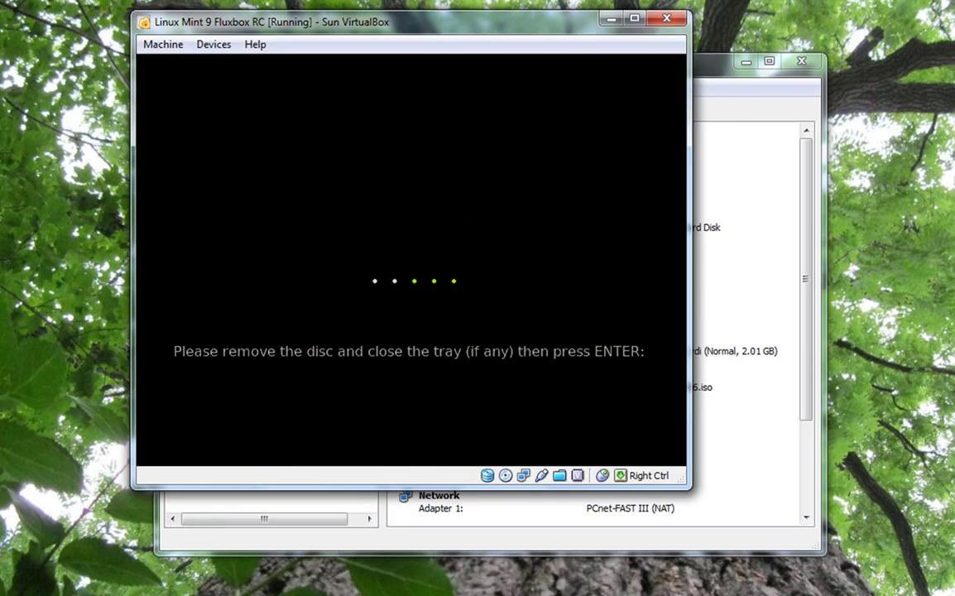
# - Confirm the disc-removal prompt so the VM reboots to the Linux Mint login screen
pyautogui.press('Return')
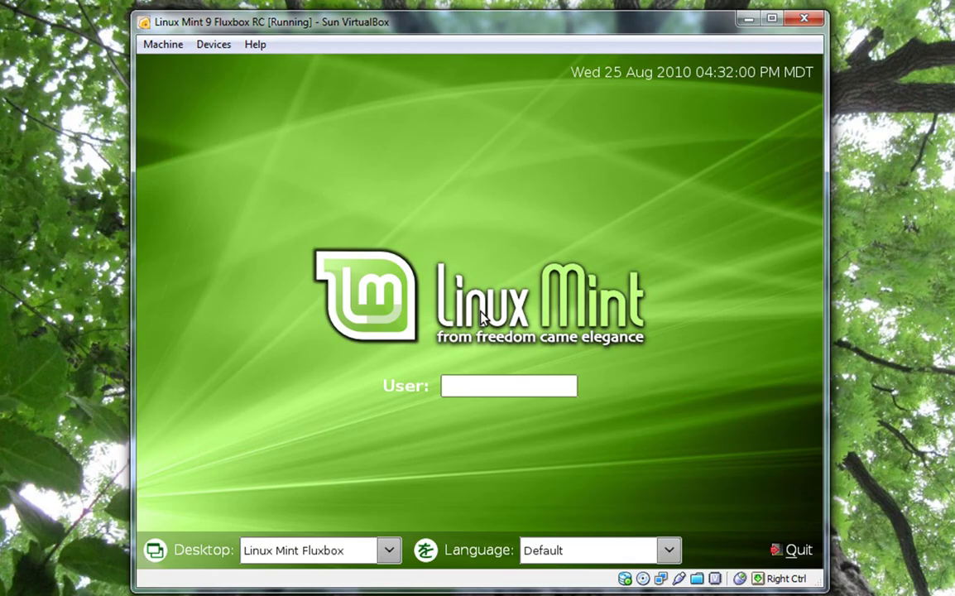
# - Log in with the new account's user name and password
pyautogui.write('chad')
pyautogui.press('Return')
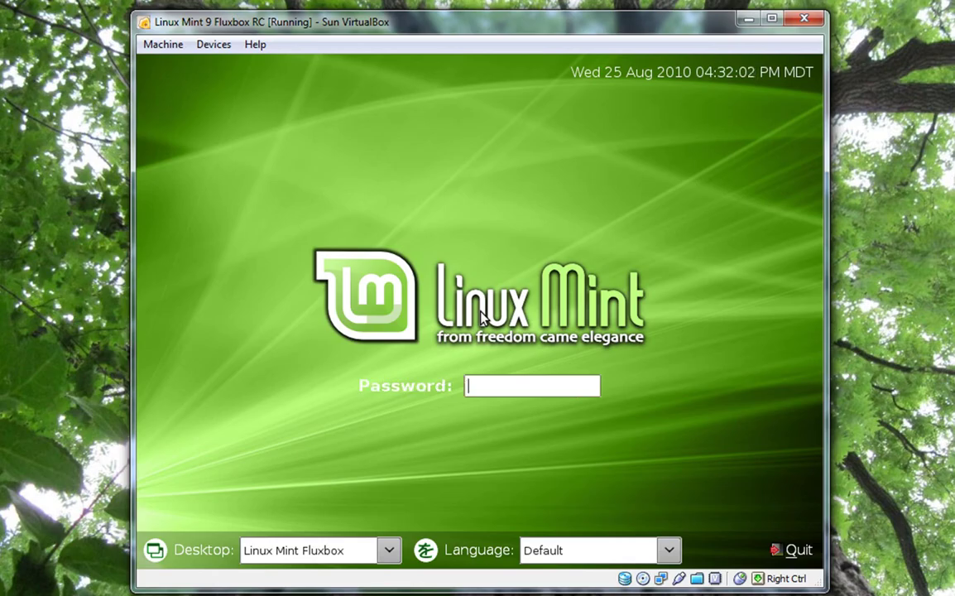
pyautogui.write('**************')
pyautogui.press('Return')
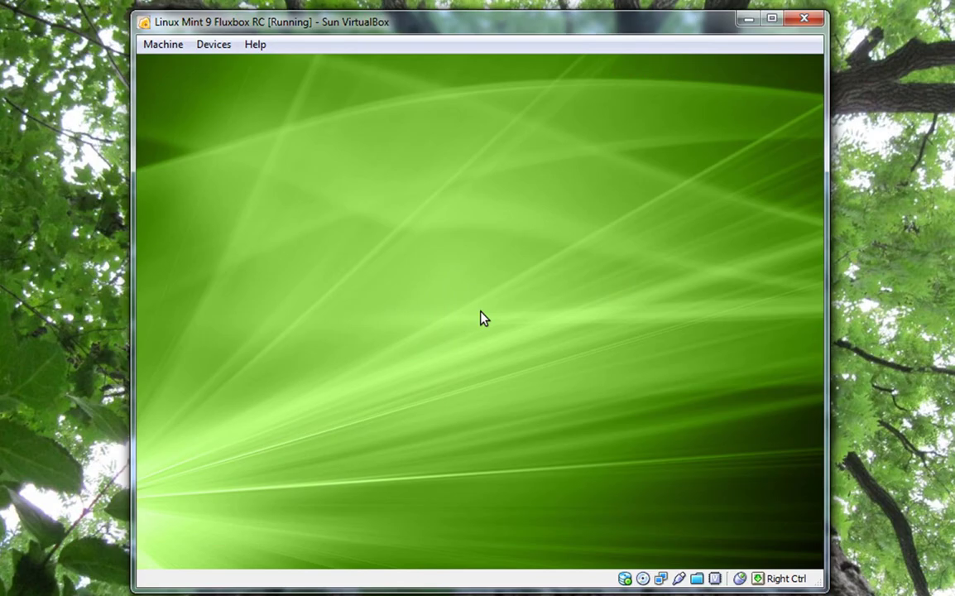